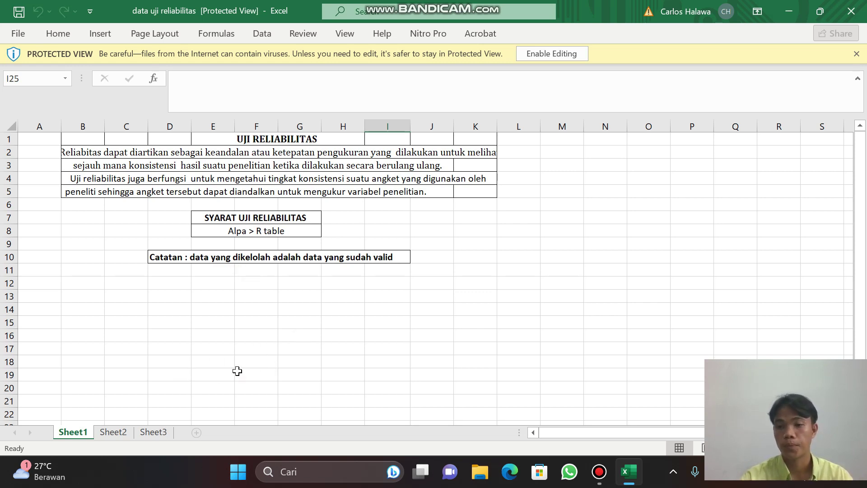
Step: Copy the X1 to X10 scores of respondents RES1 to RES16 (C4:L19) from Sheet2, without the headers
left_click(115, 432)
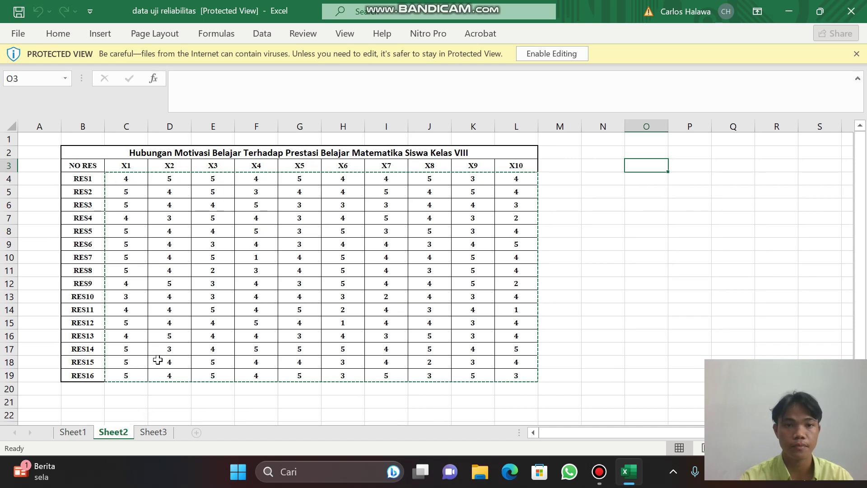
left_click(565, 243)
key("Escape")
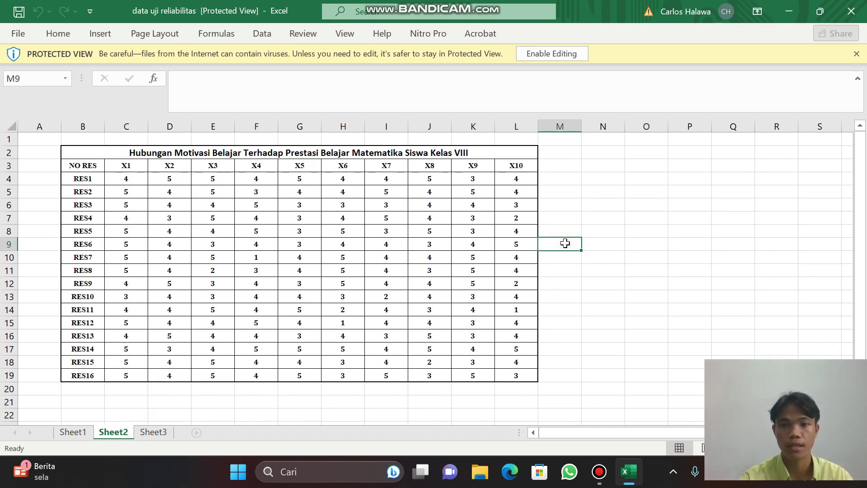
left_click(590, 236)
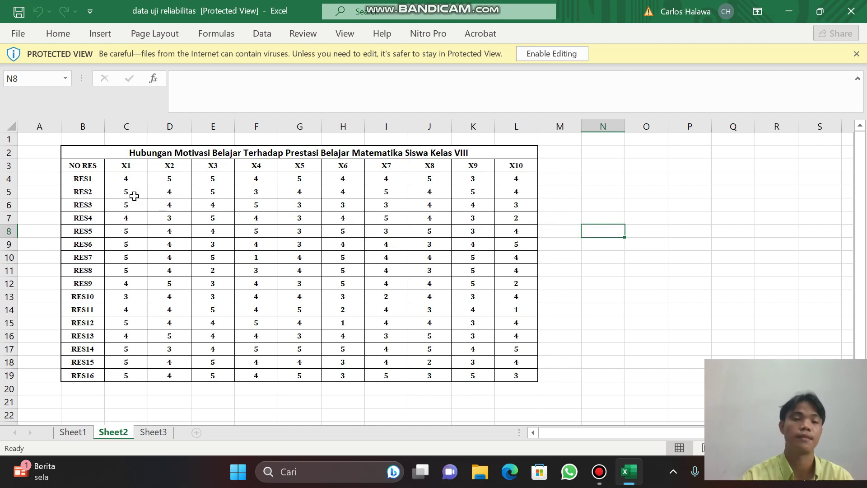
left_click(122, 180)
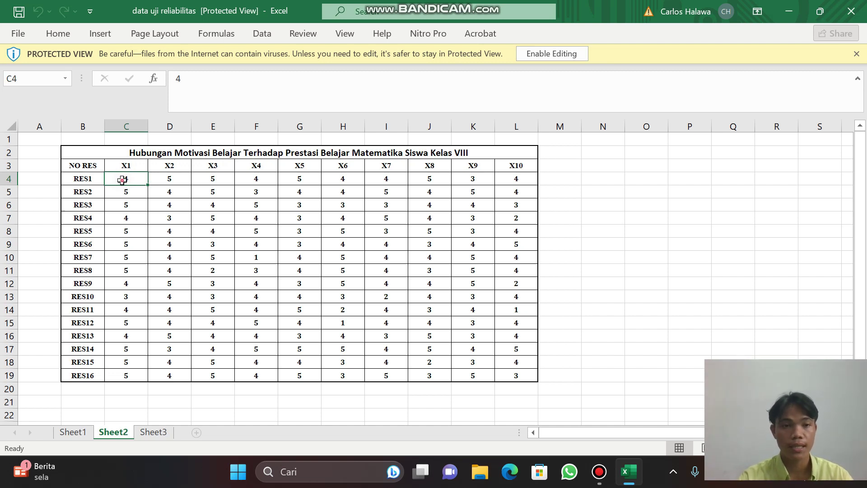
left_click_drag(135, 184, 509, 371)
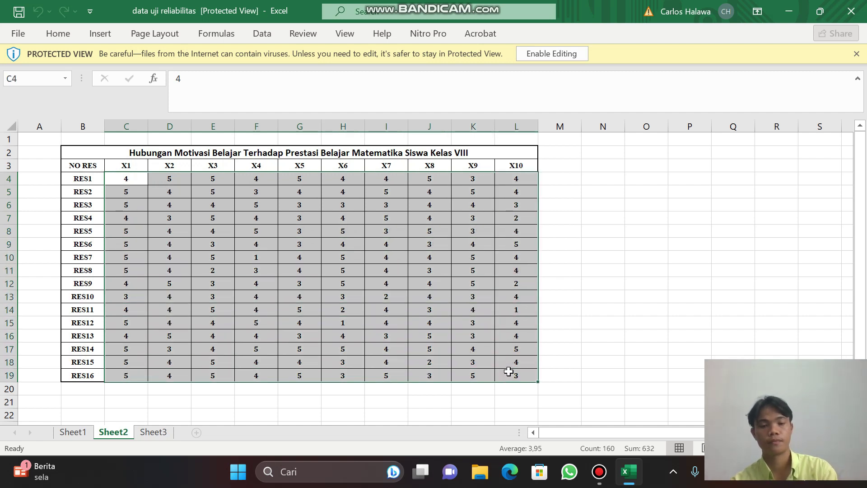
key("ctrl+c")
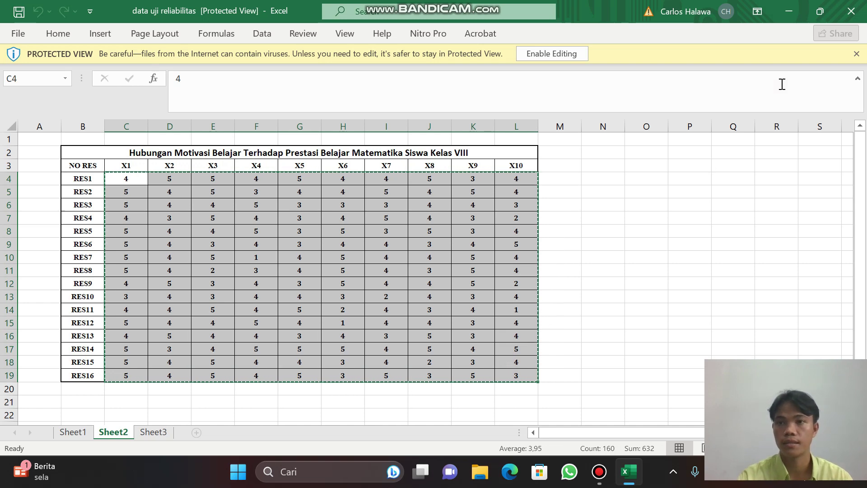
Step: Switch to SPSS 16.0 and paste the copied scores into the empty dataset, starting at the first cell
left_click(794, 11)
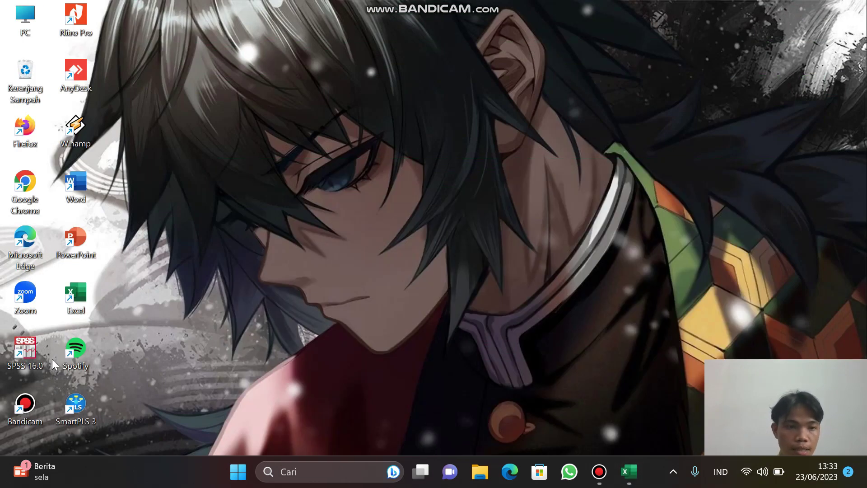
double_click(26, 357)
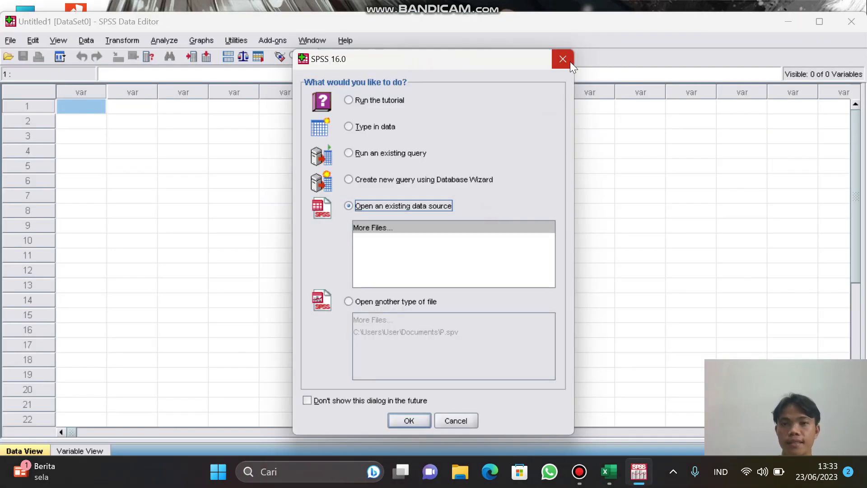
left_click(563, 60)
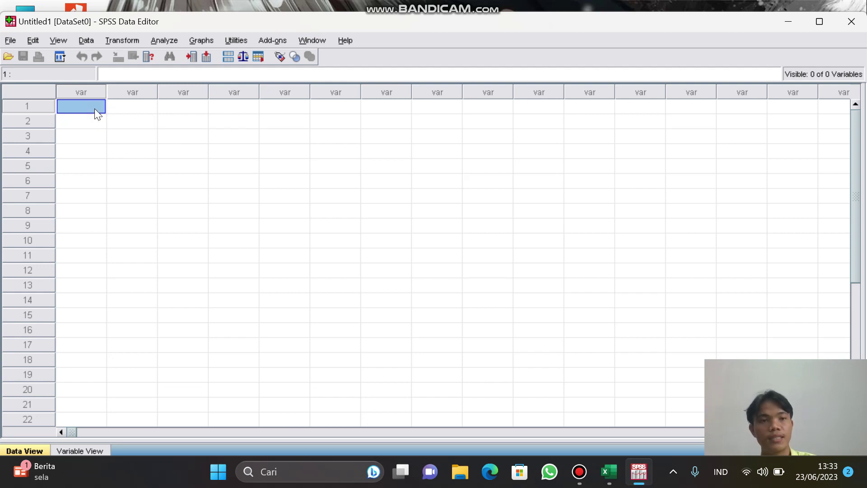
key("ctrl+v")
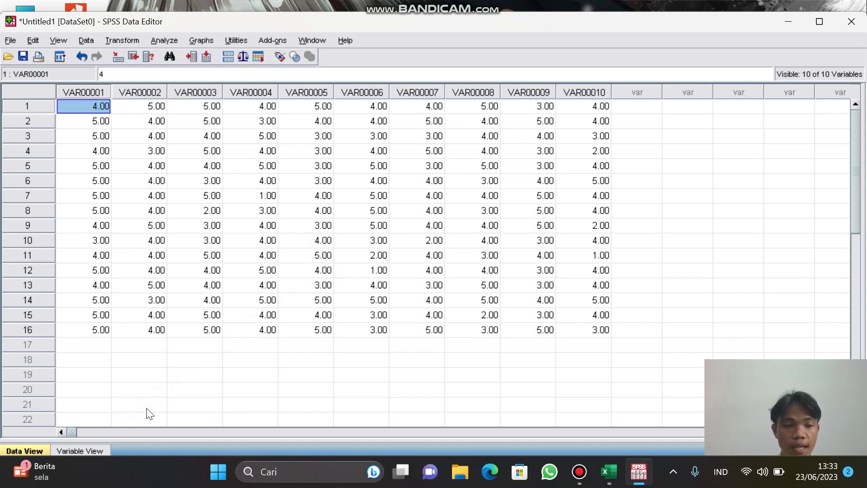
Step: Rename the ten variables, in order, as x1, x2, x3, x4, x5, x6, x7, x8, x9 and x10
left_click(81, 451)
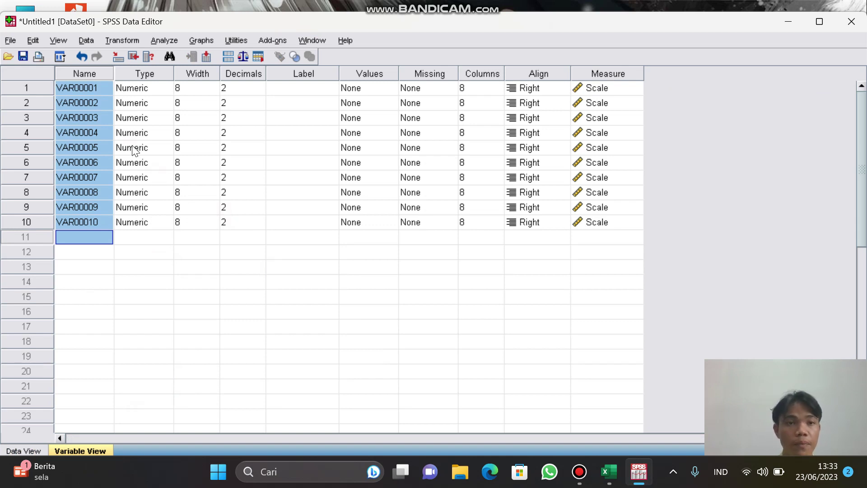
double_click(99, 89)
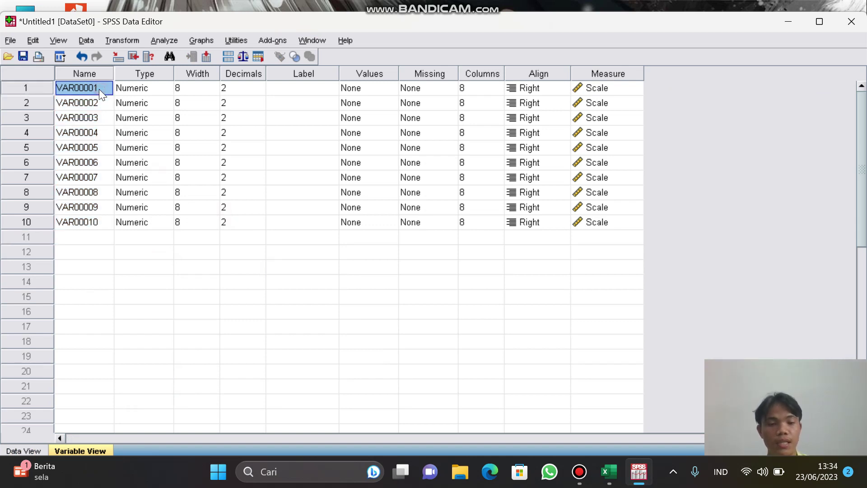
type("x1")
key("Return")
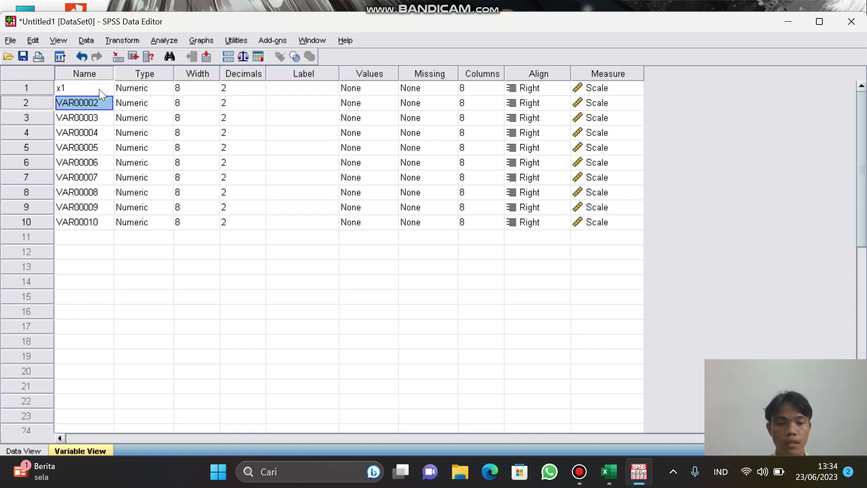
type("x2")
key("Return")
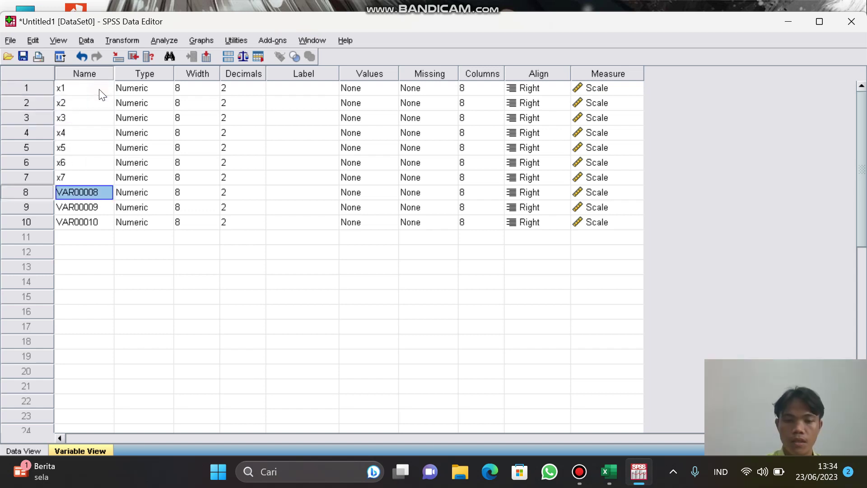
type("x")
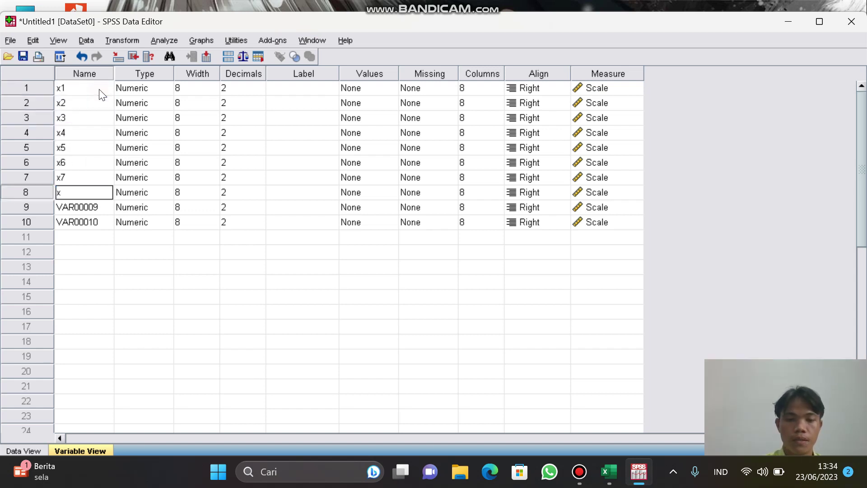
type("8")
key("Return")
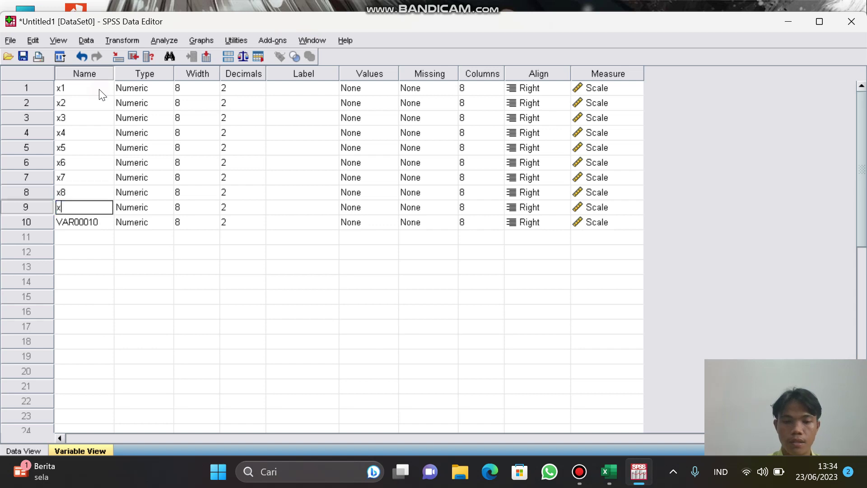
type("x9")
key("Return")
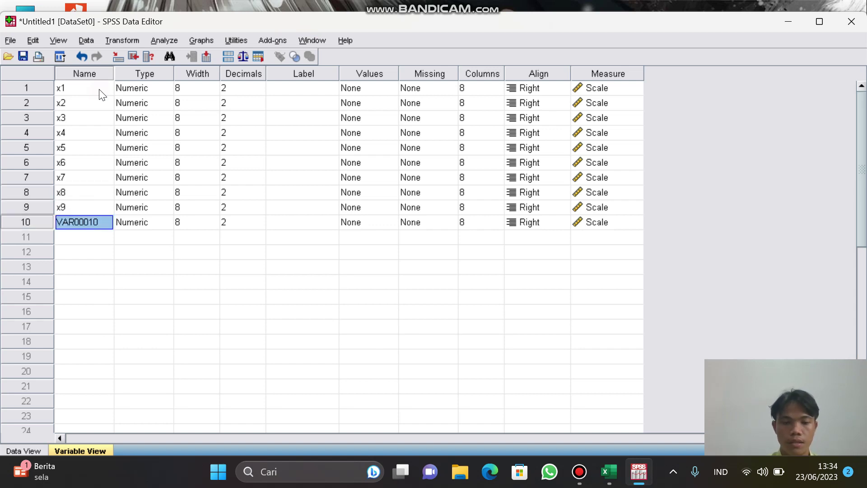
type("x10")
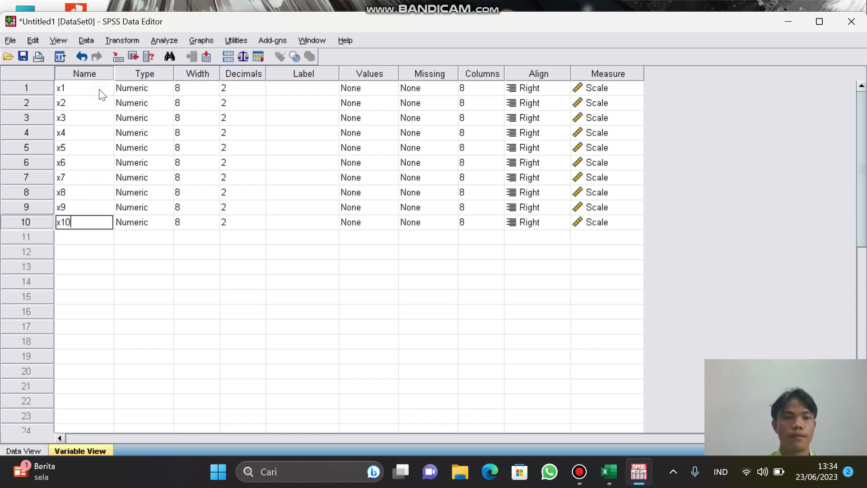
Step: Set the decimals of all ten variables, x1 to x10, to 0
left_click(243, 89)
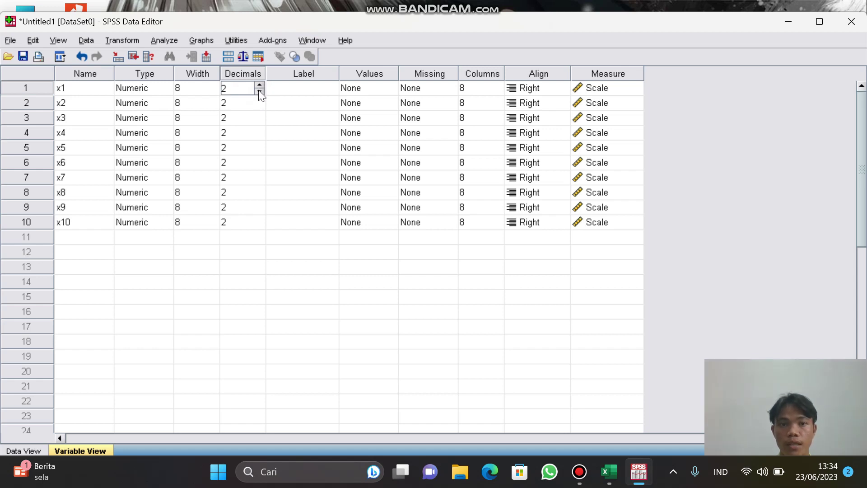
left_click(259, 93)
left_click(244, 103)
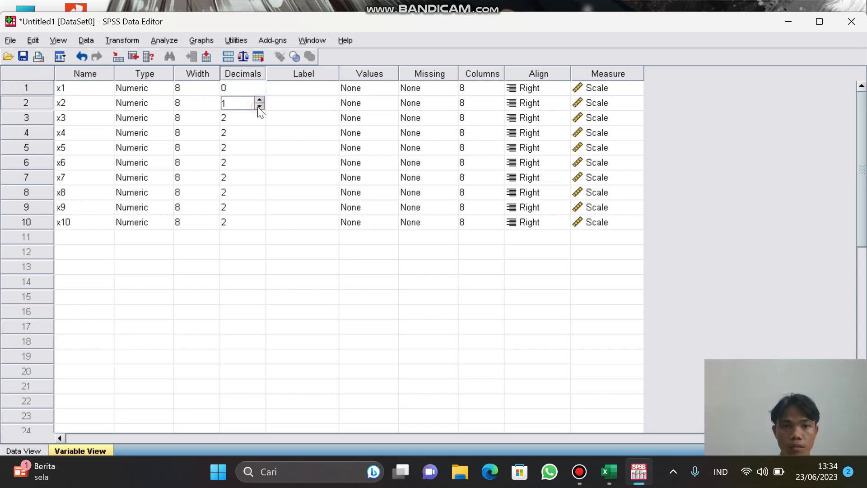
left_click(259, 107)
left_click(259, 107)
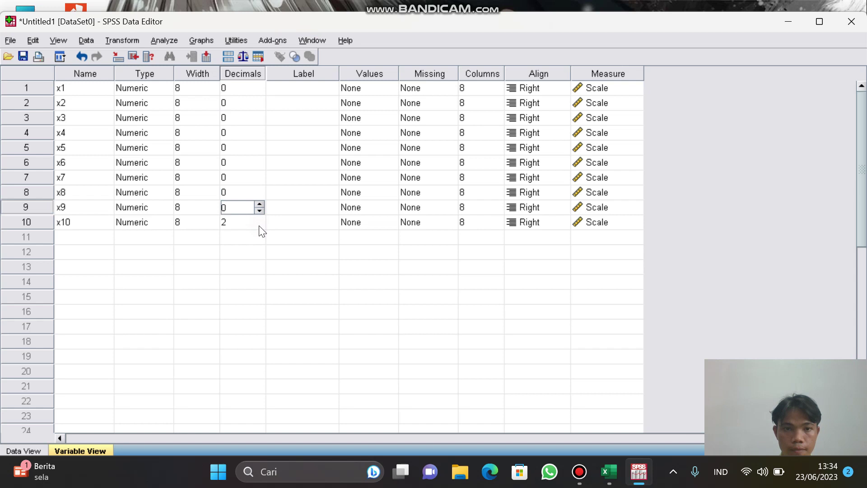
left_click(259, 225)
left_click(260, 226)
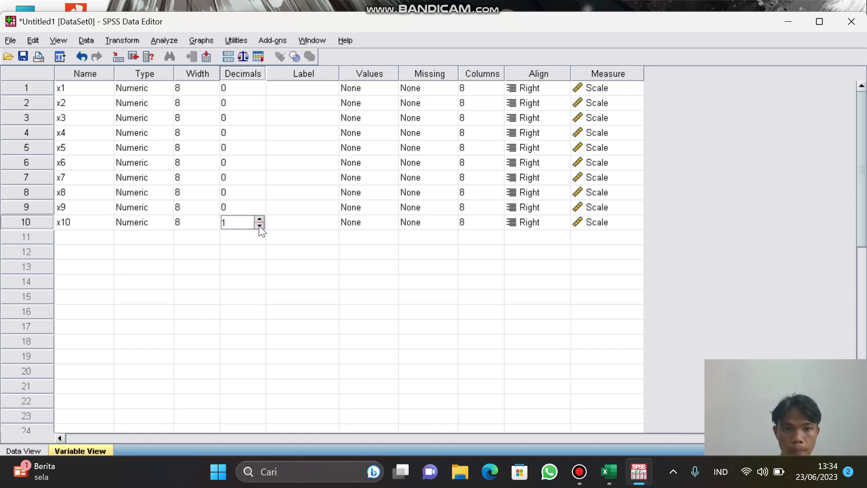
left_click(260, 225)
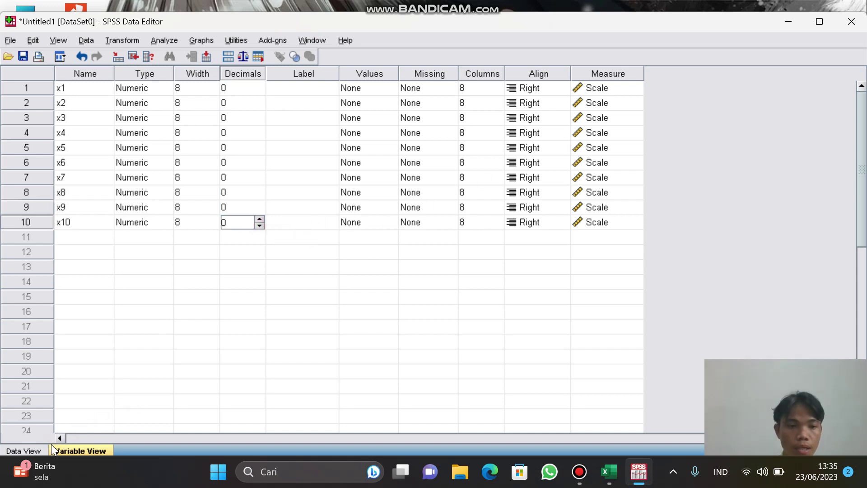
Step: Start a Reliability Analysis from the data and add all variables, x1 to x10, as its items
left_click(30, 450)
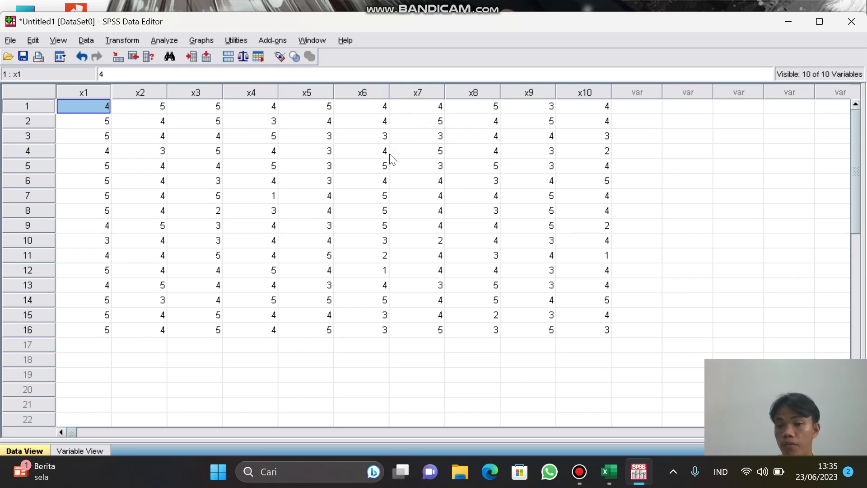
left_click(172, 42)
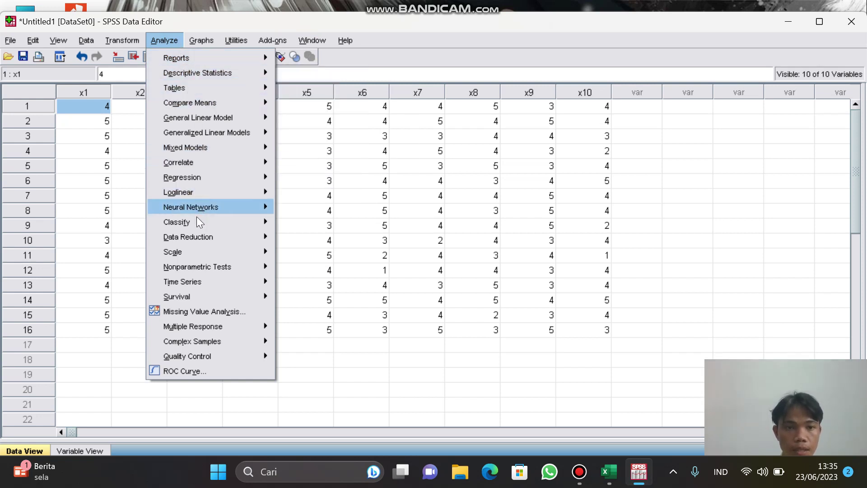
mouse_move(191, 253)
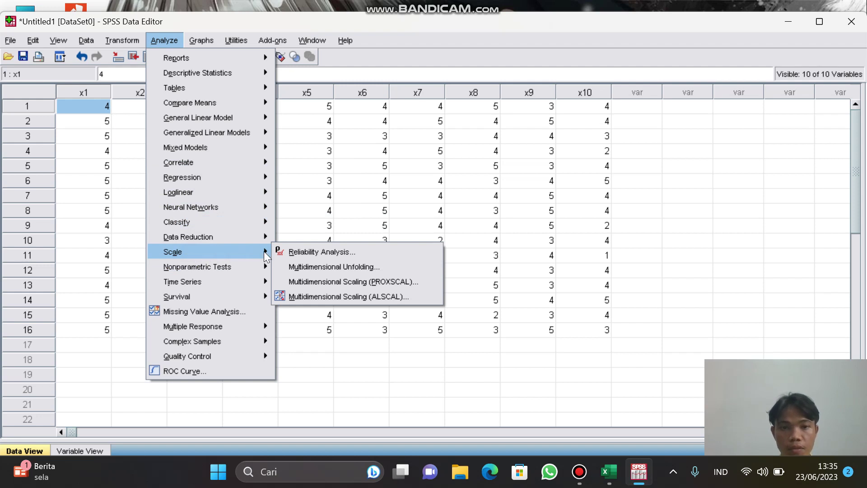
left_click(341, 252)
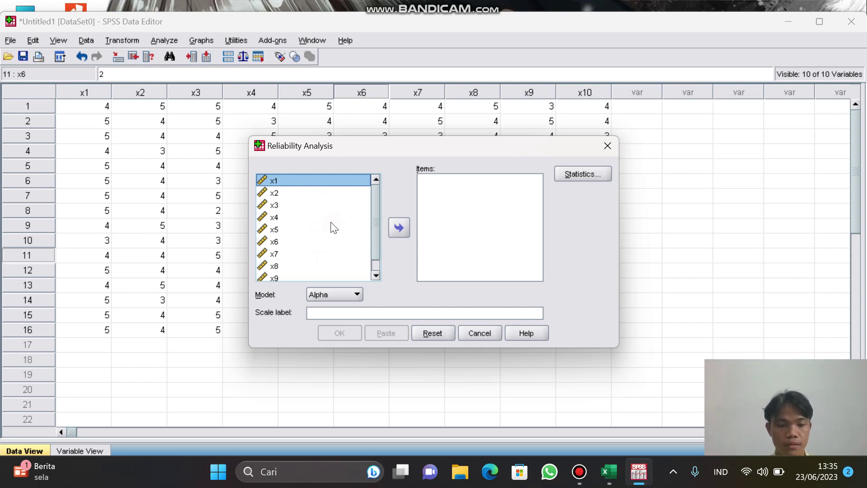
key("ctrl+a")
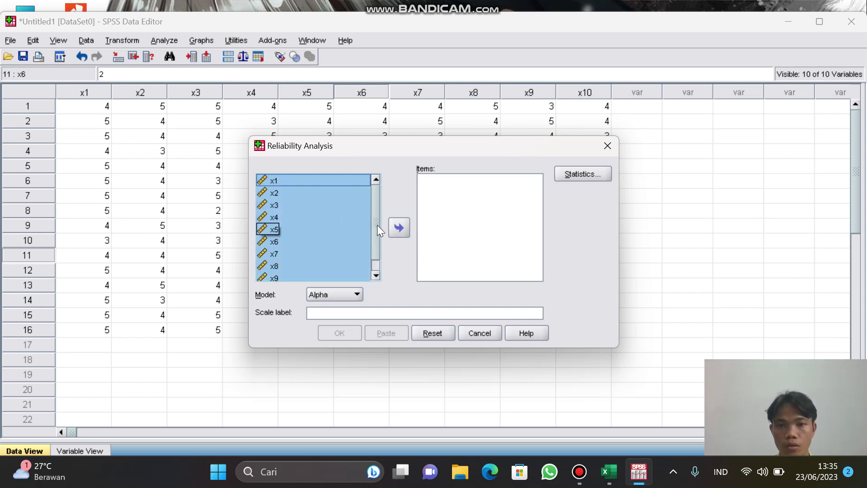
left_click(399, 227)
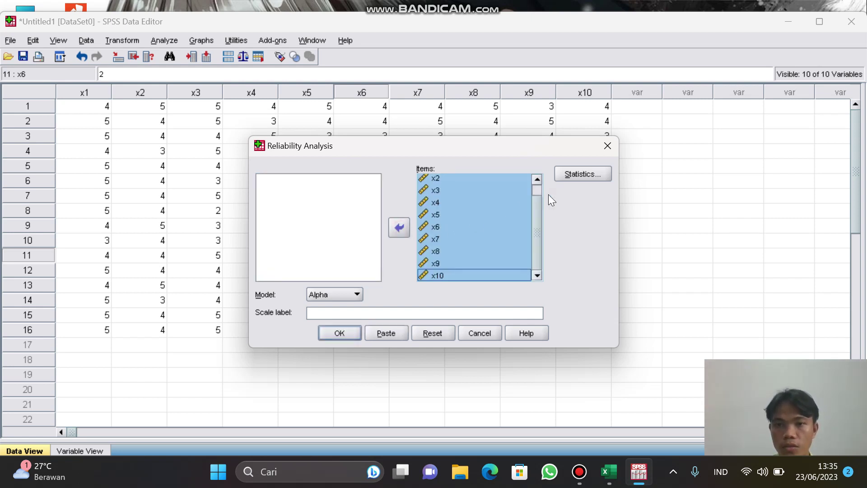
Step: Enable the Scale if item deleted descriptives with the ANOVA table set to None, and run the reliability analysis
left_click(581, 177)
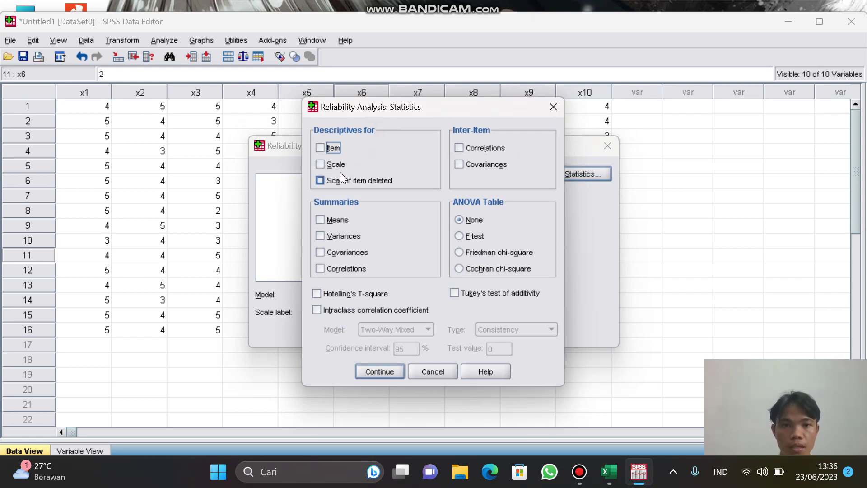
left_click(322, 178)
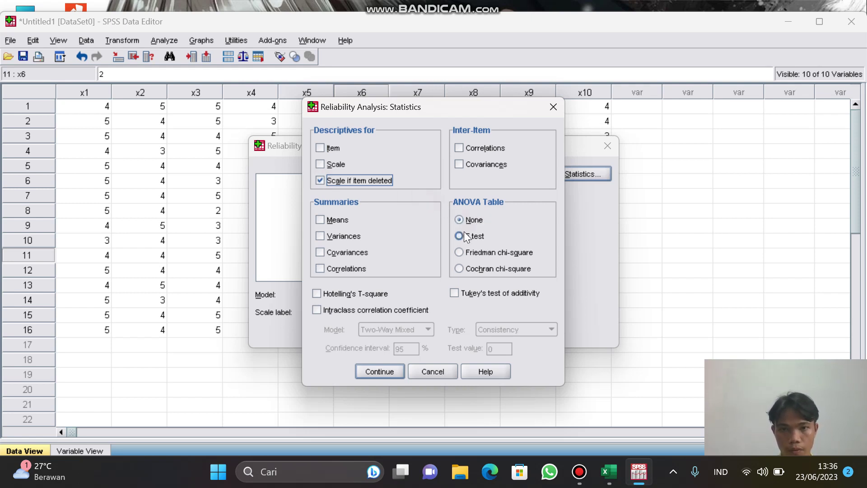
left_click(471, 219)
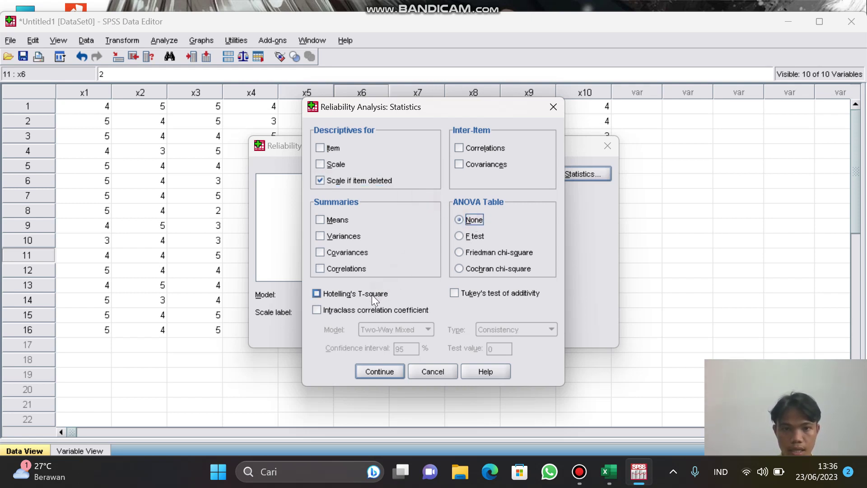
left_click(373, 371)
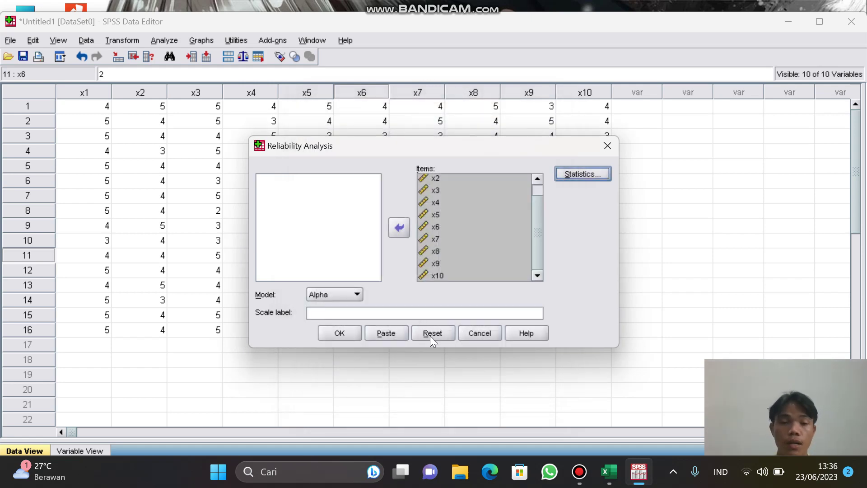
left_click(341, 334)
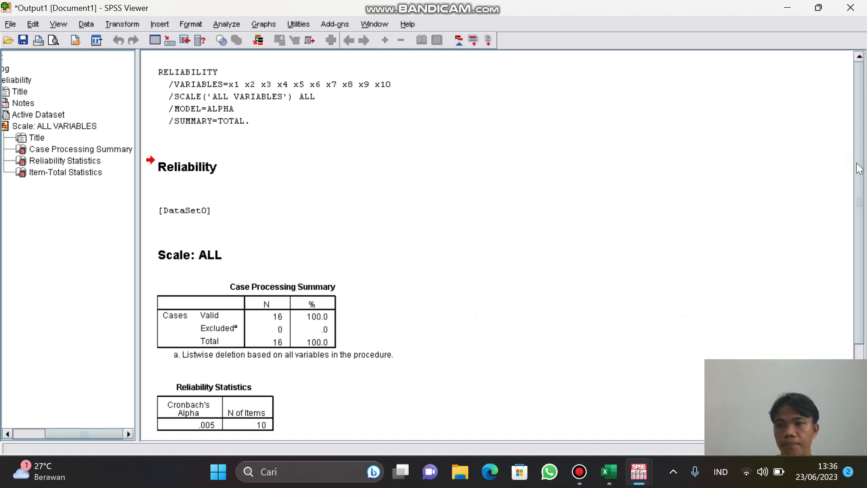
left_click_drag(860, 171, 864, 287)
scroll(850, 137, "up", 4)
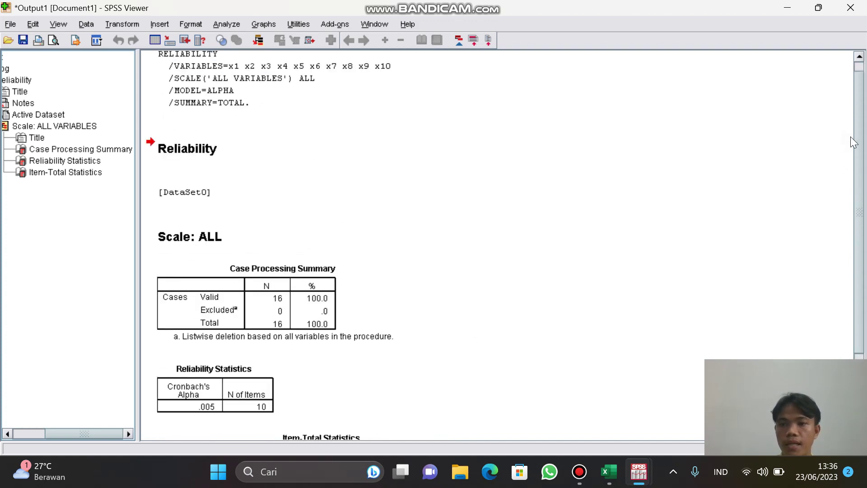
Step: Review the Reliability Statistics and Item-Total Statistics tables in the output, and switch to the data uji reliabilitas workbook in Excel
scroll(865, 242, "down", 4)
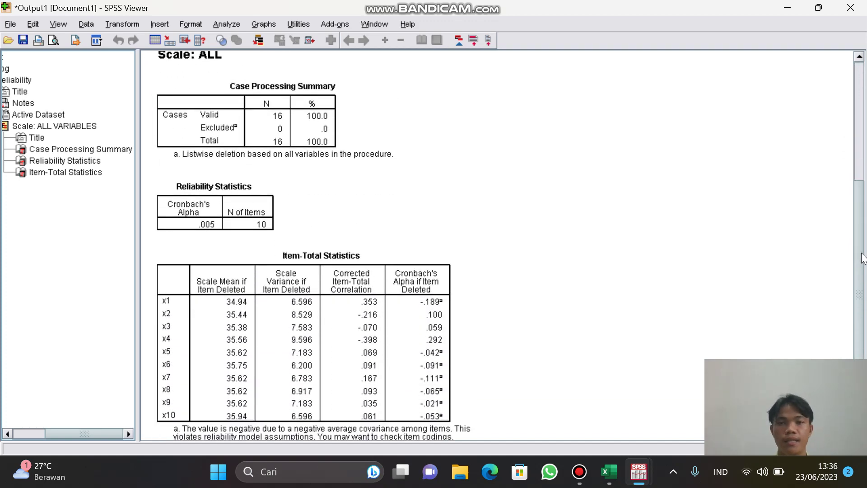
scroll(862, 240, "up", 2)
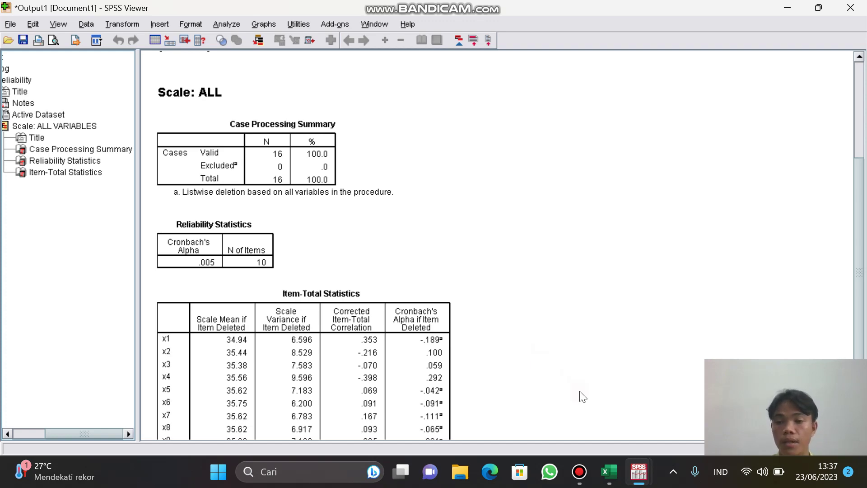
left_click(616, 480)
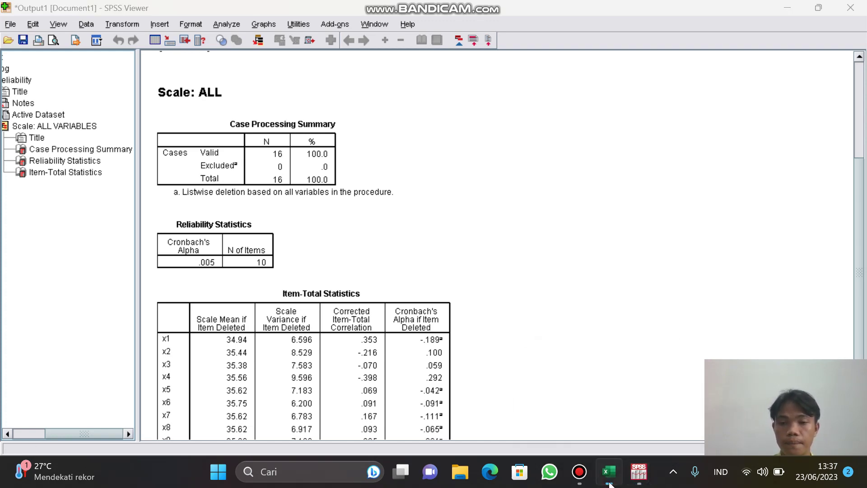
left_click(590, 222)
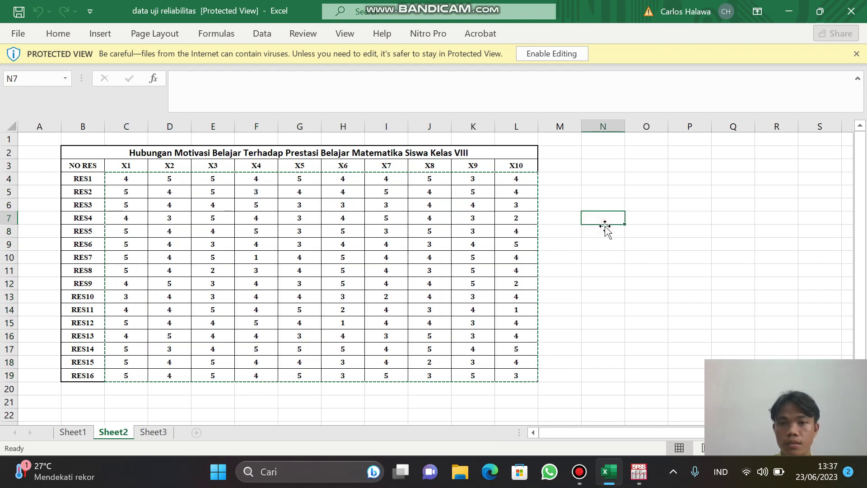
Step: Enter the decision "keputusan : 0,005>0,707" in the merged cells N4:Q4 of Sheet2, beside the score table
left_click(598, 179)
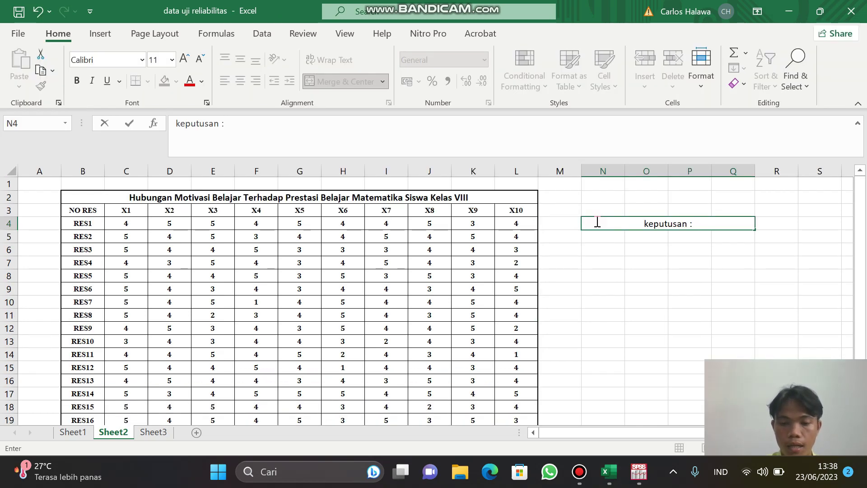
type("0")
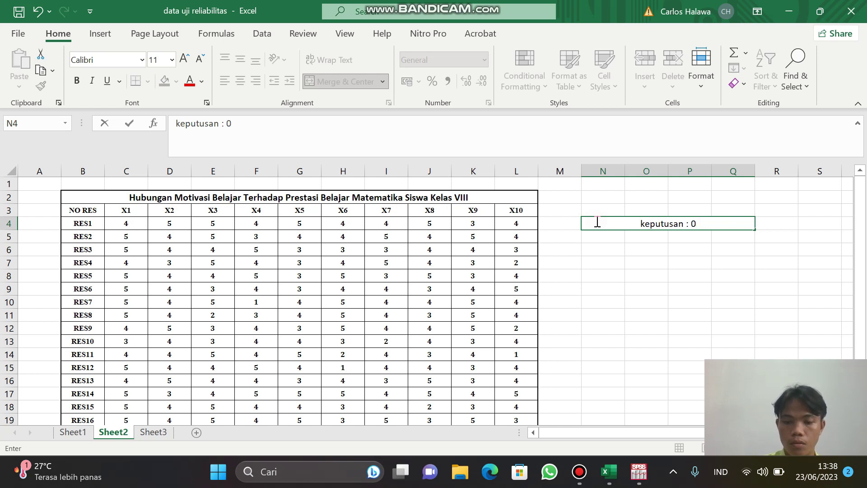
type(",0")
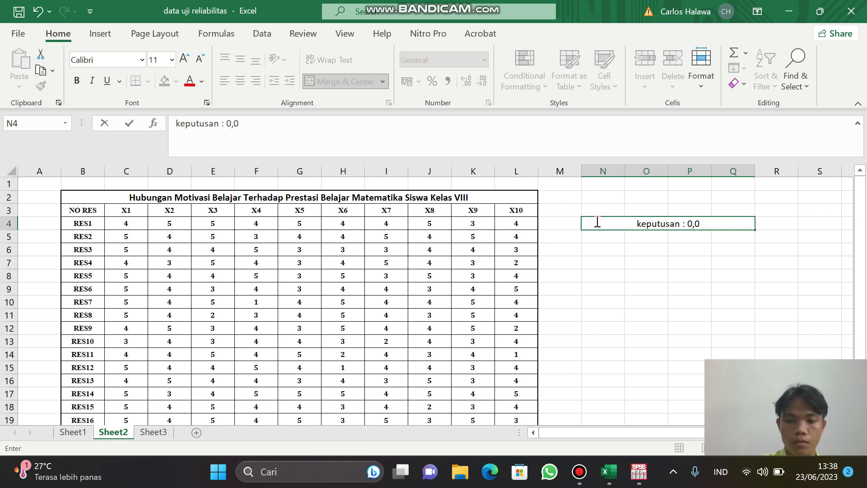
type("05")
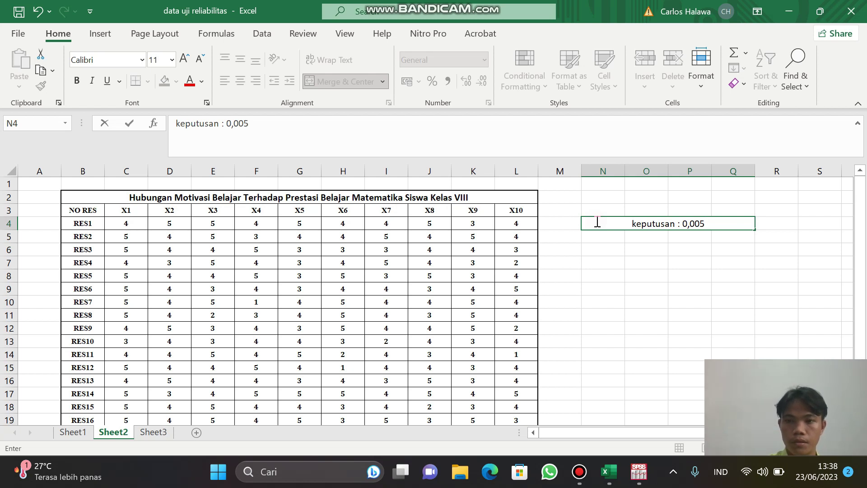
type(".")
key("BackSpace")
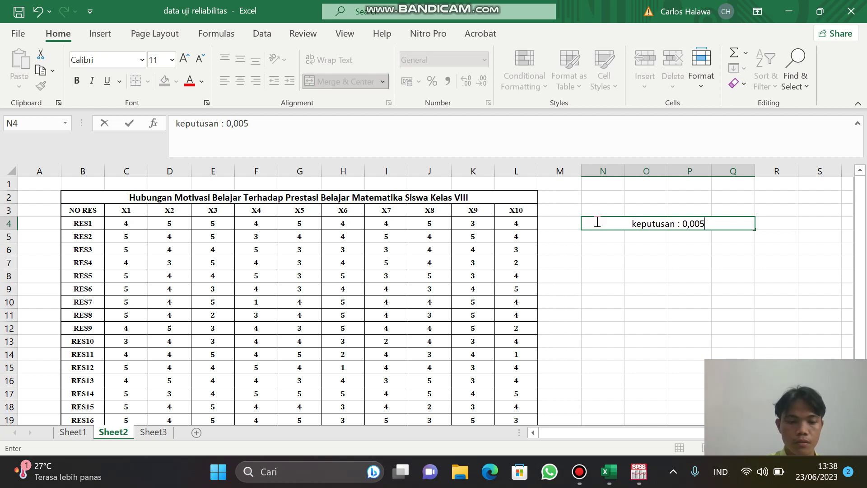
type(">")
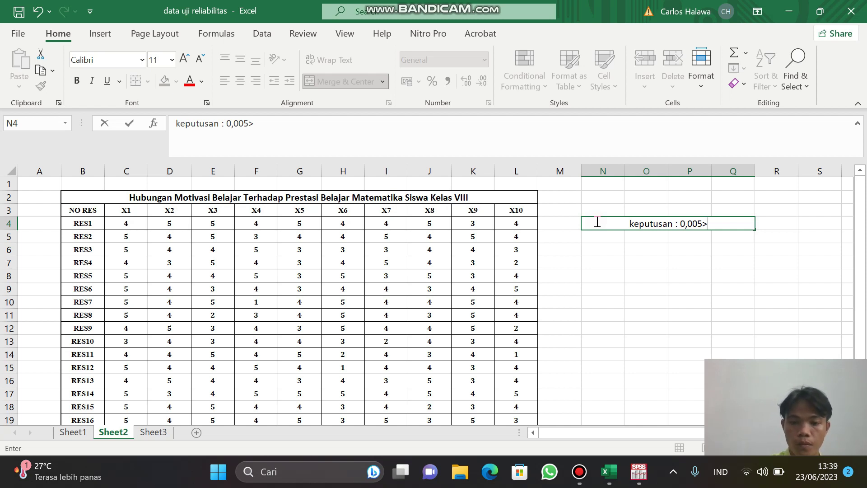
type("0,")
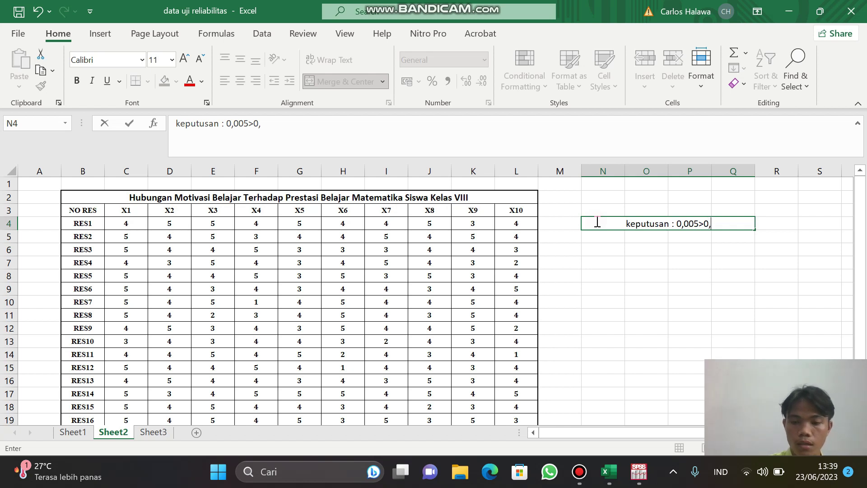
type("0")
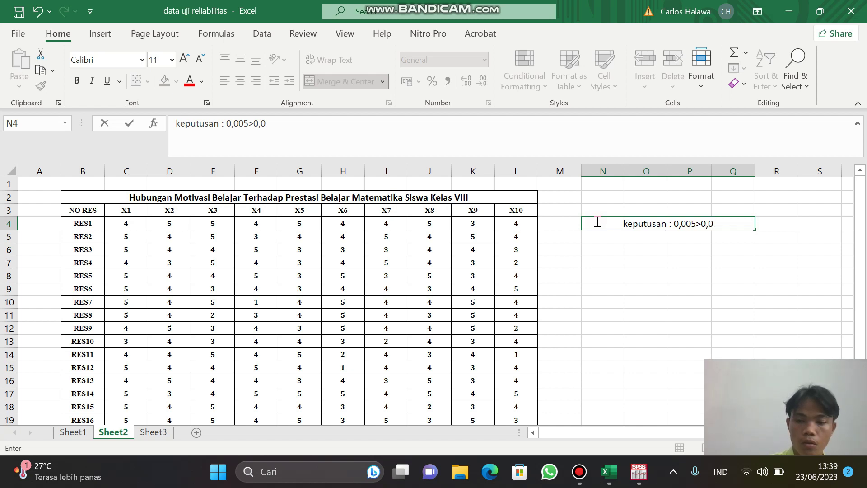
key("BackSpace")
type("7")
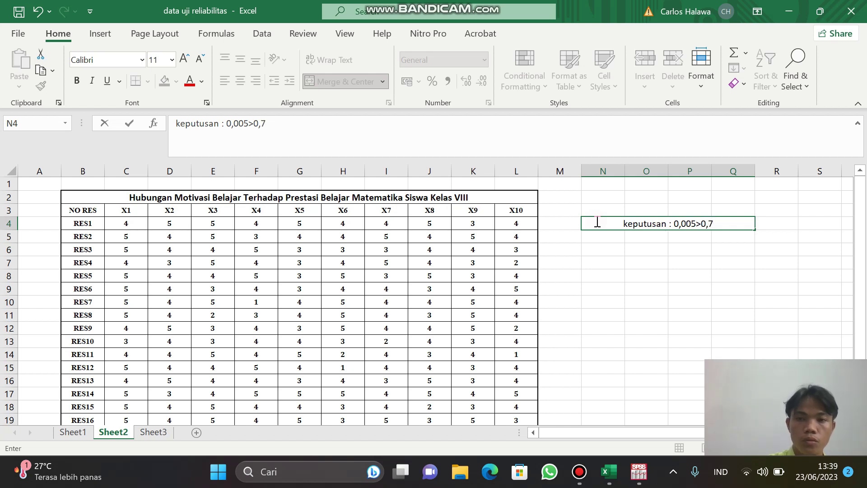
type("07")
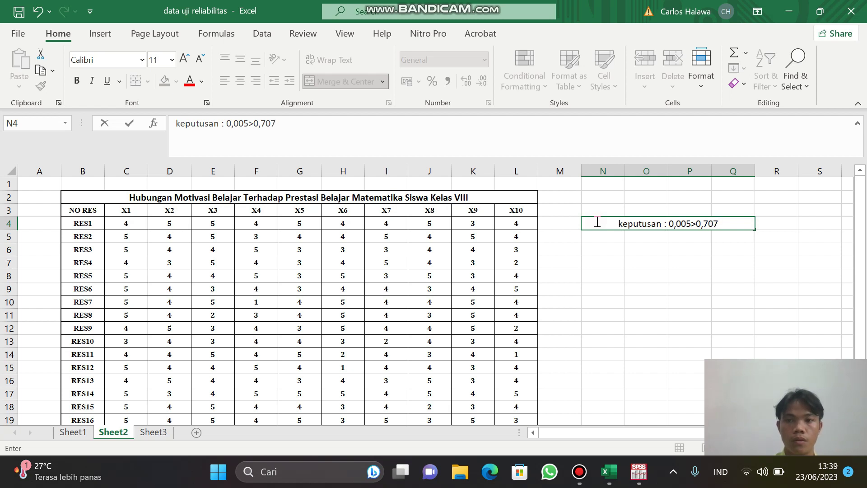
Step: Add a space on each side of the > sign in the decision text in N4
left_click(691, 224)
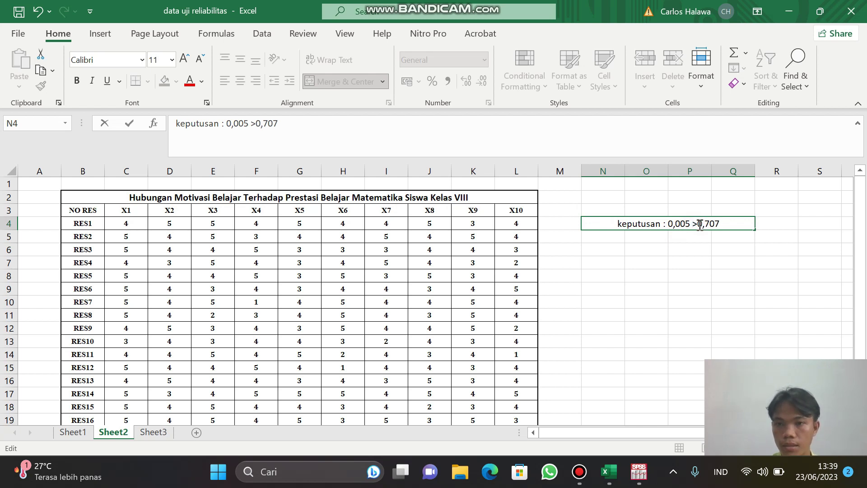
left_click(699, 224)
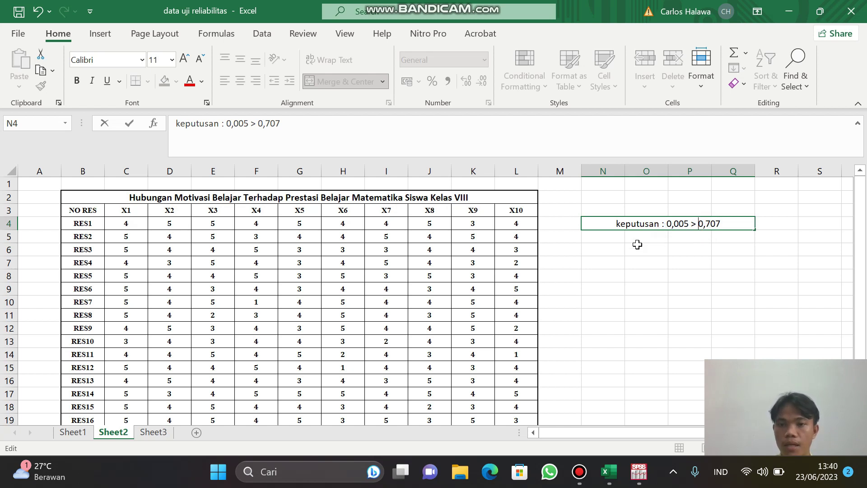
left_click(619, 248)
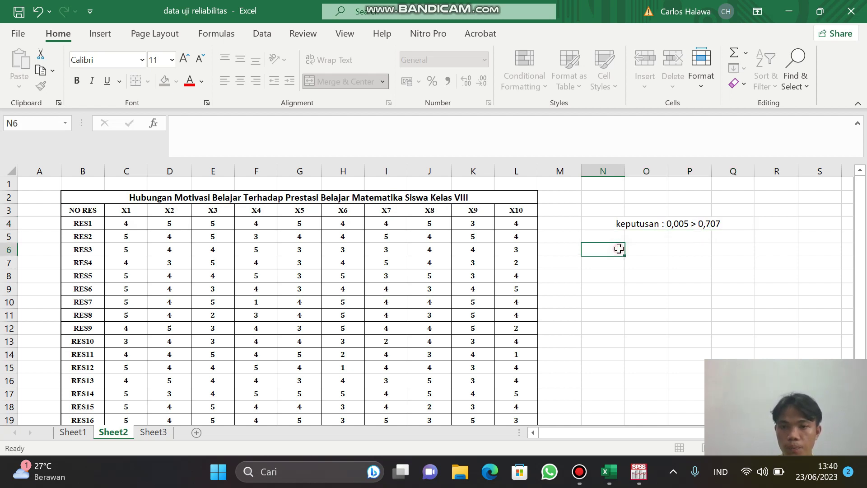
Step: Enter "kesimpulan : tidak ada hubungan motivasi belajar terhadap prestasi belajar matematika siswa kelas VII" in the merged cells N6:S6
left_click_drag(606, 253, 773, 255)
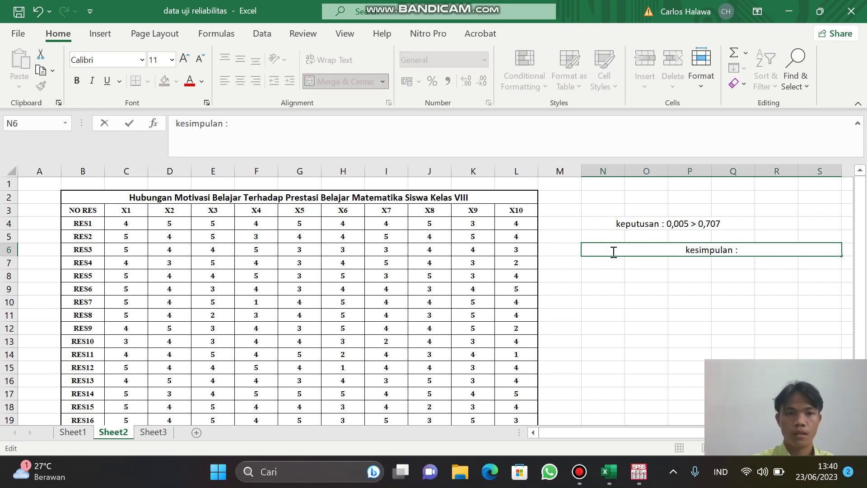
type("tid")
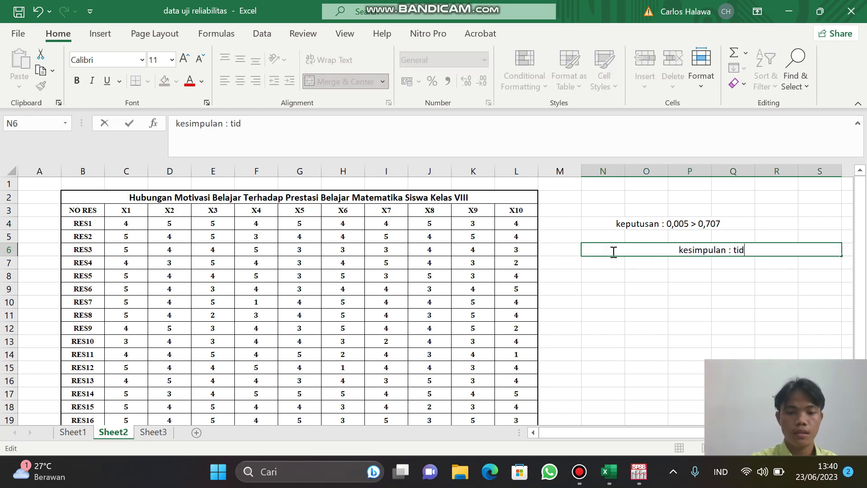
type("ak ad")
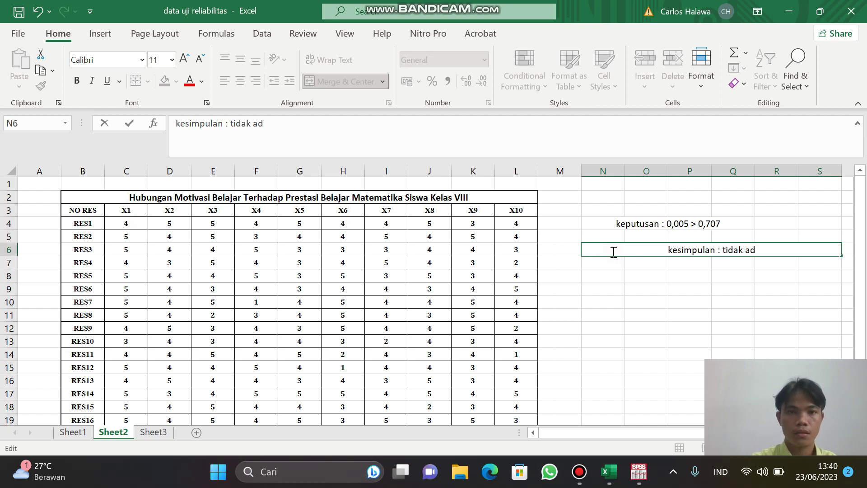
type("a hubu")
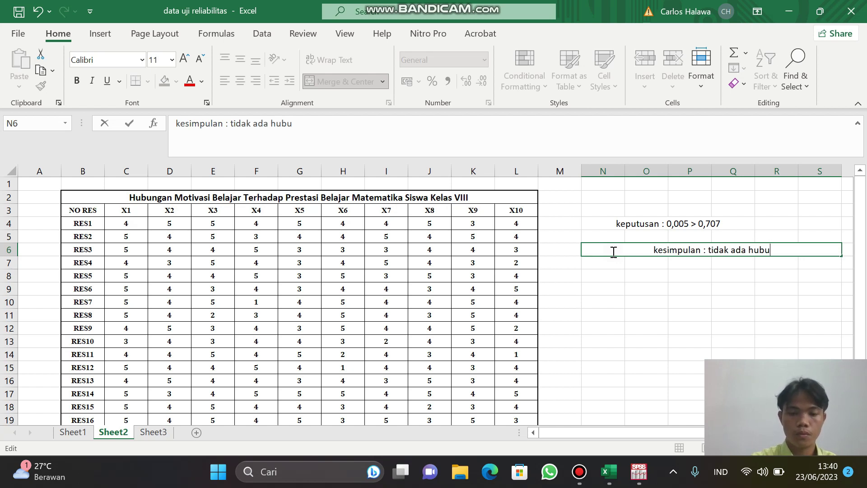
type("ngan ")
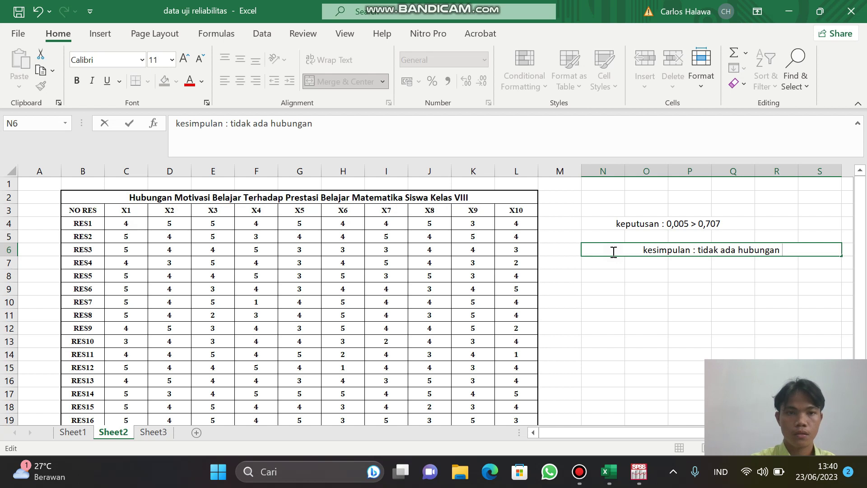
type("moti")
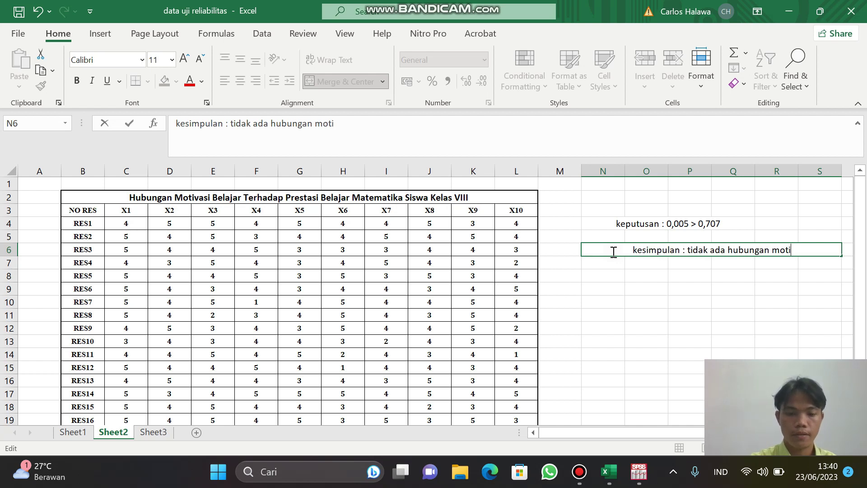
type("vasi")
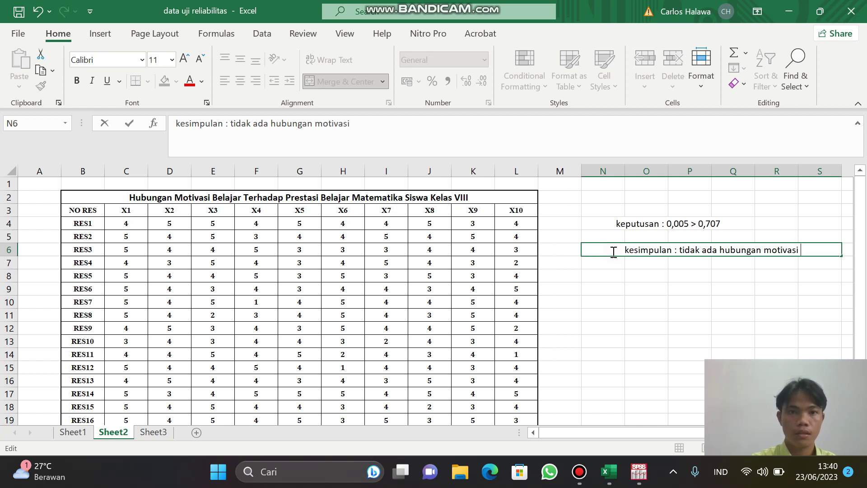
type(" belajar")
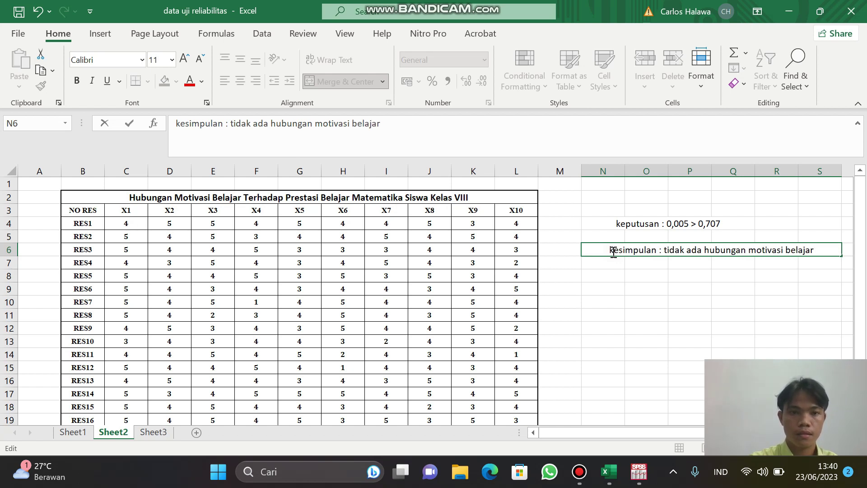
type(" terh")
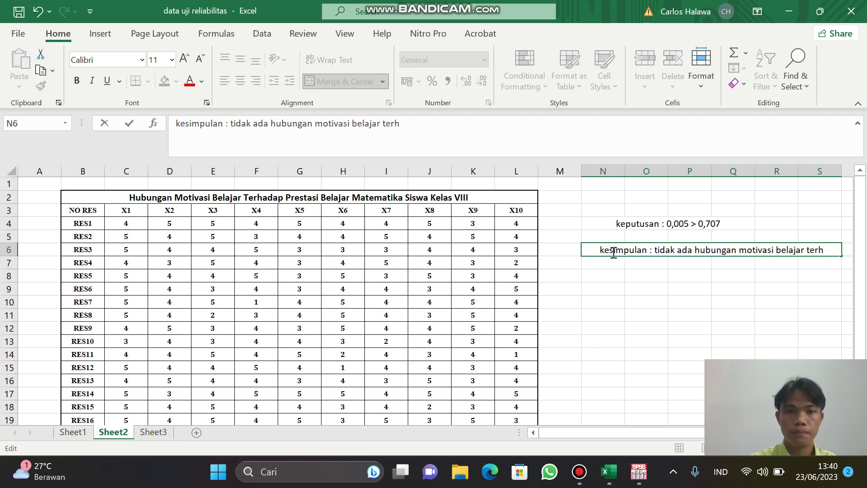
type("adap ")
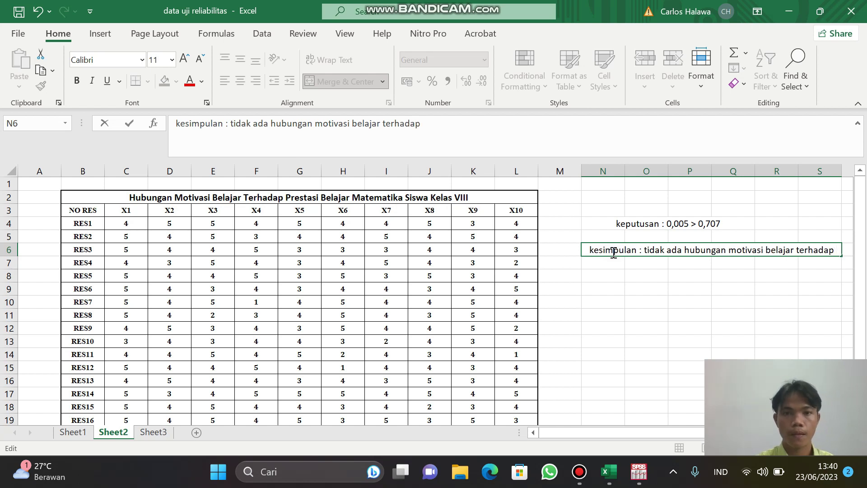
type("p")
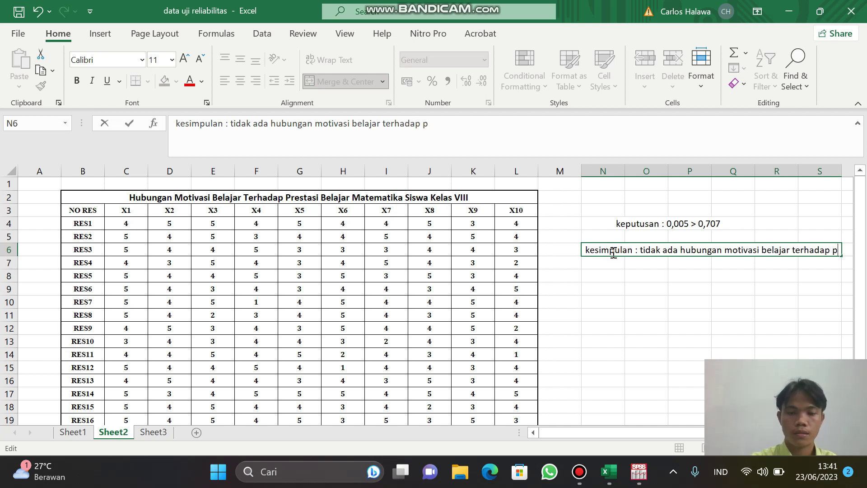
type("restasi ")
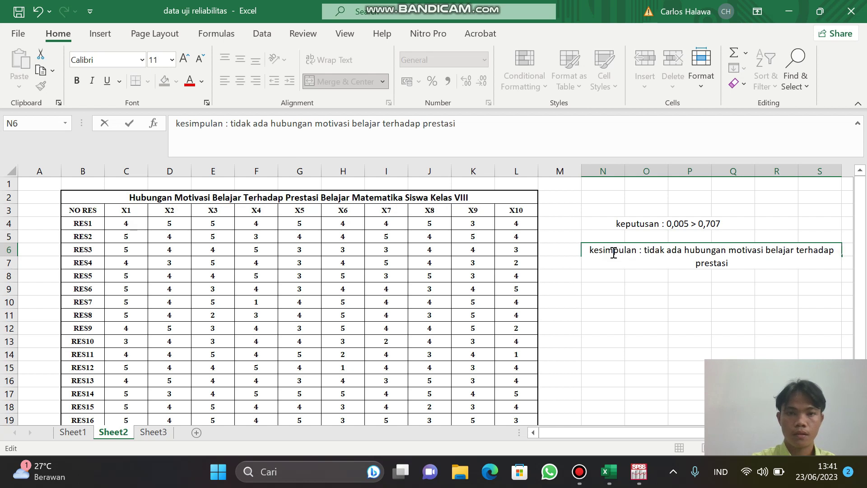
type("belajar m")
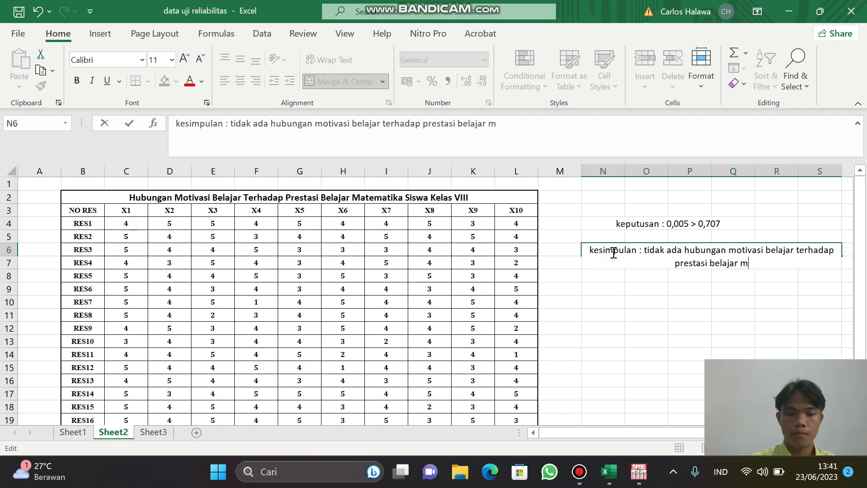
type("atematika")
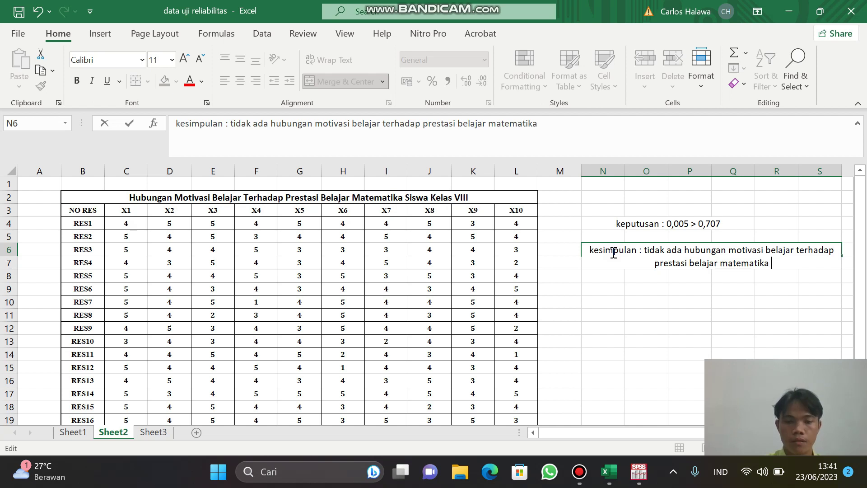
type(" sis")
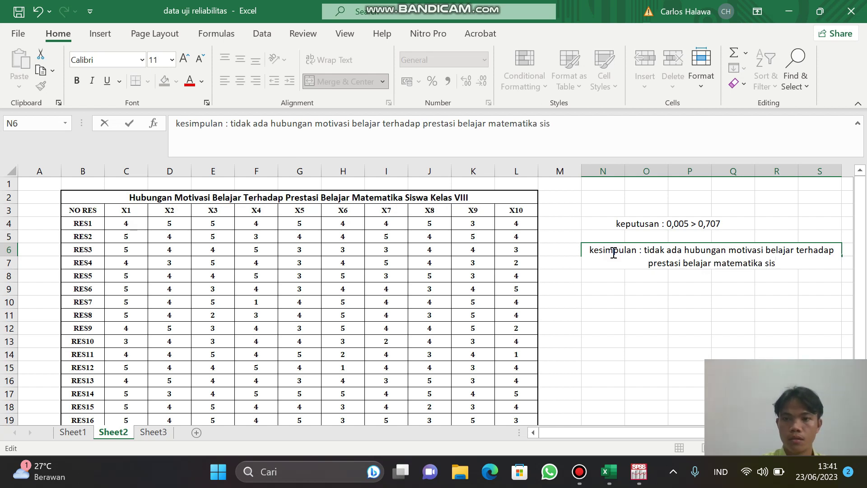
type("wa kelas")
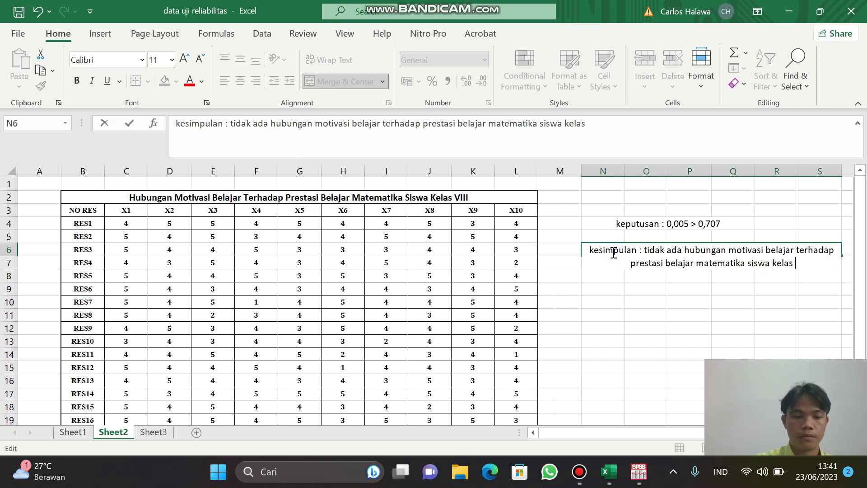
type(" VII")
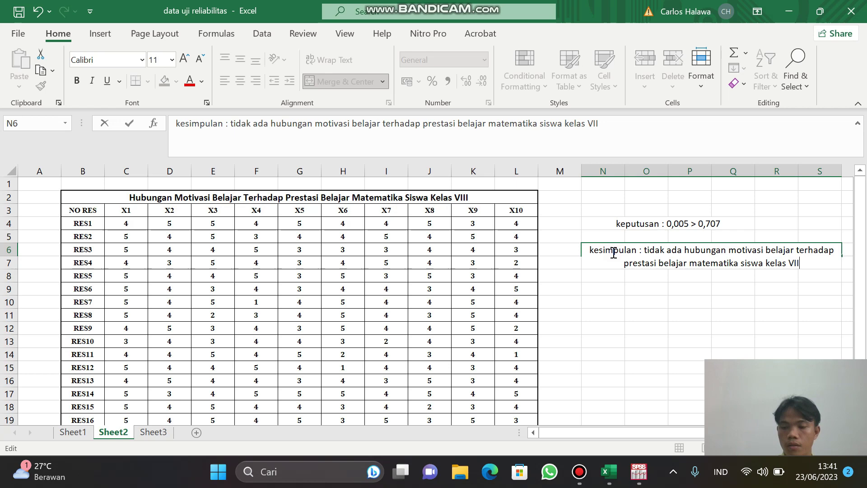
key("Return")
Step: Switch to Sheet1 of the workbook
key("ctrl+Page_Up")
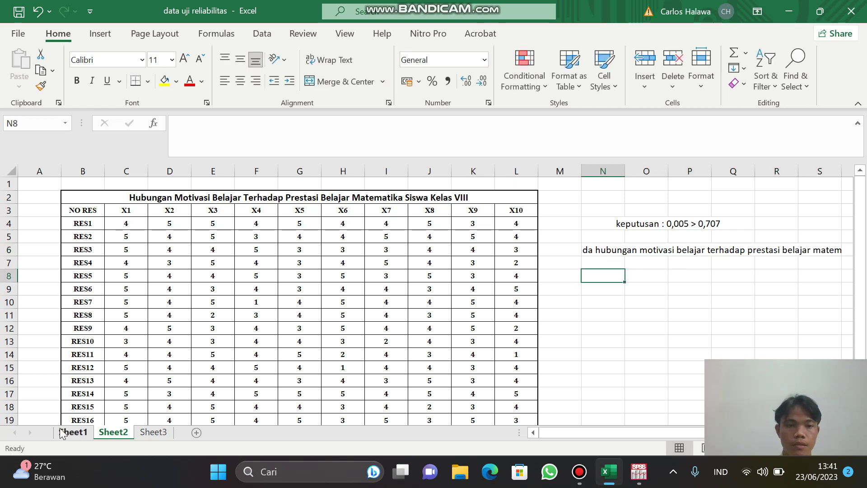